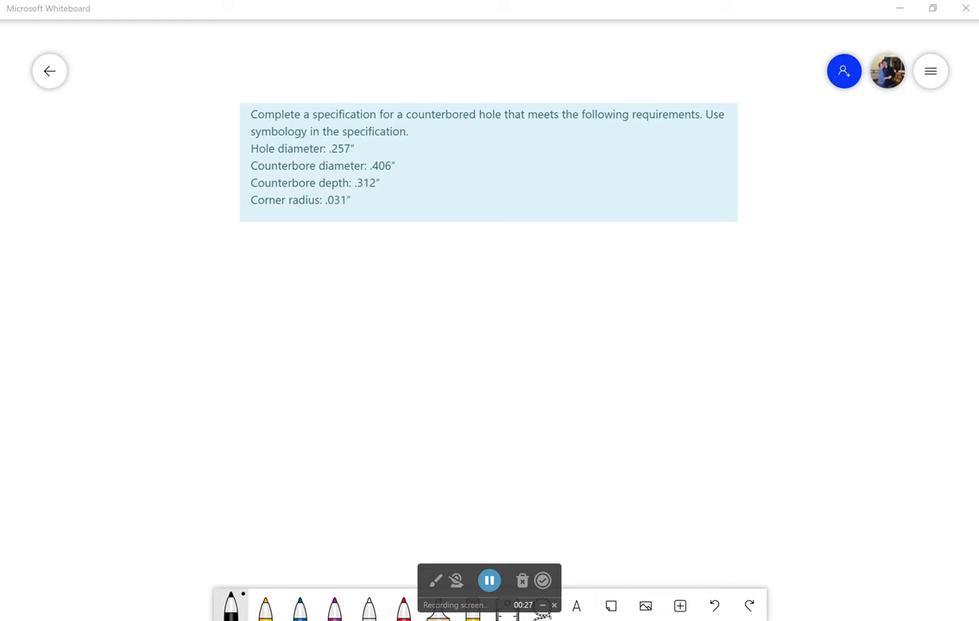
Sketch the plate's top and bottom edges with wavy break lines at both ends
drag(208, 273, 566, 288)
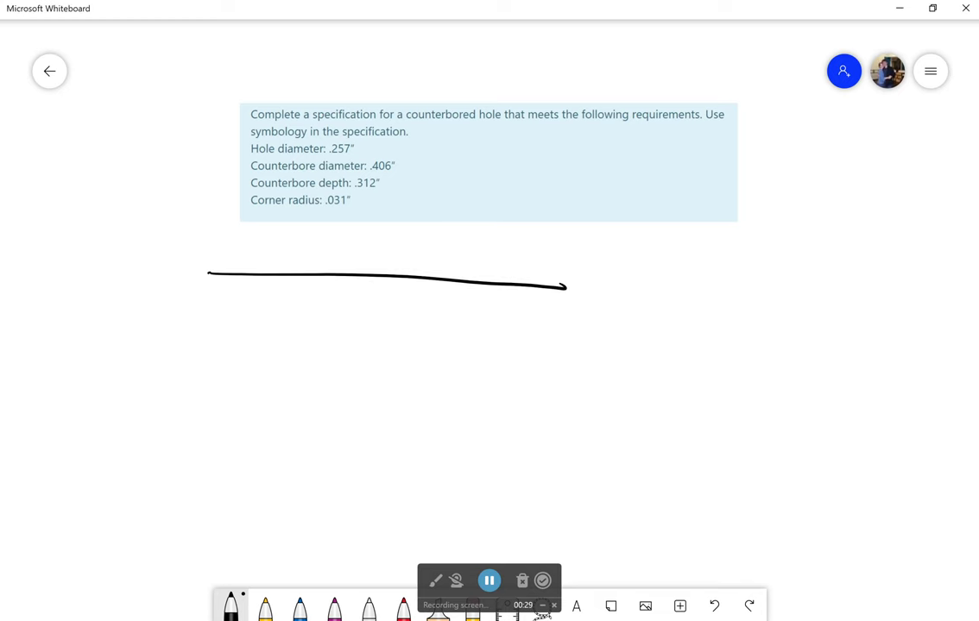
drag(218, 367, 564, 379)
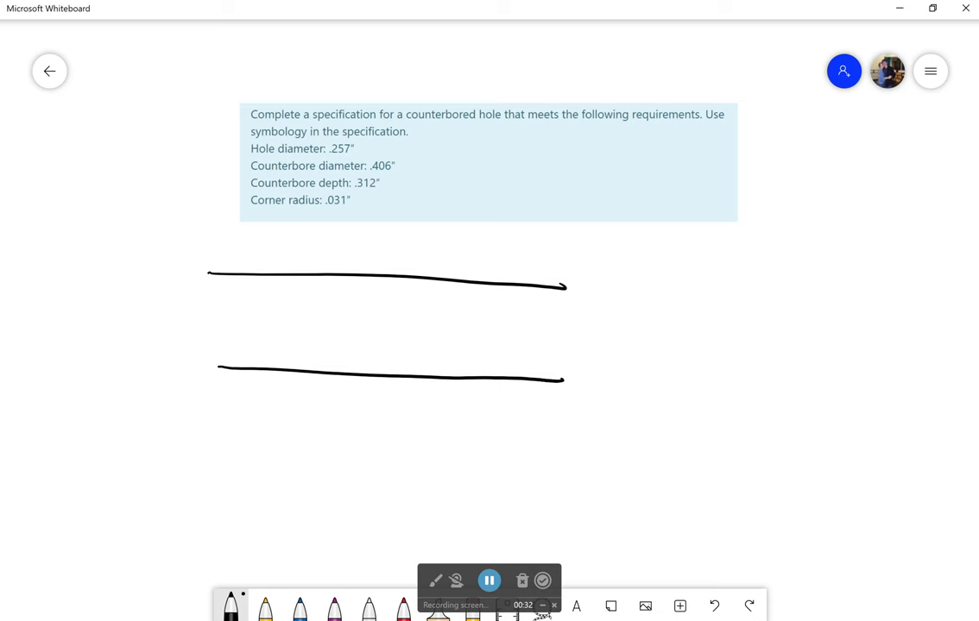
mouse_move(229, 271)
mouse_down()
mouse_move(210, 319)
mouse_move(219, 381)
mouse_up()
mouse_move(565, 281)
mouse_down()
mouse_move(547, 296)
mouse_move(560, 373)
mouse_up()
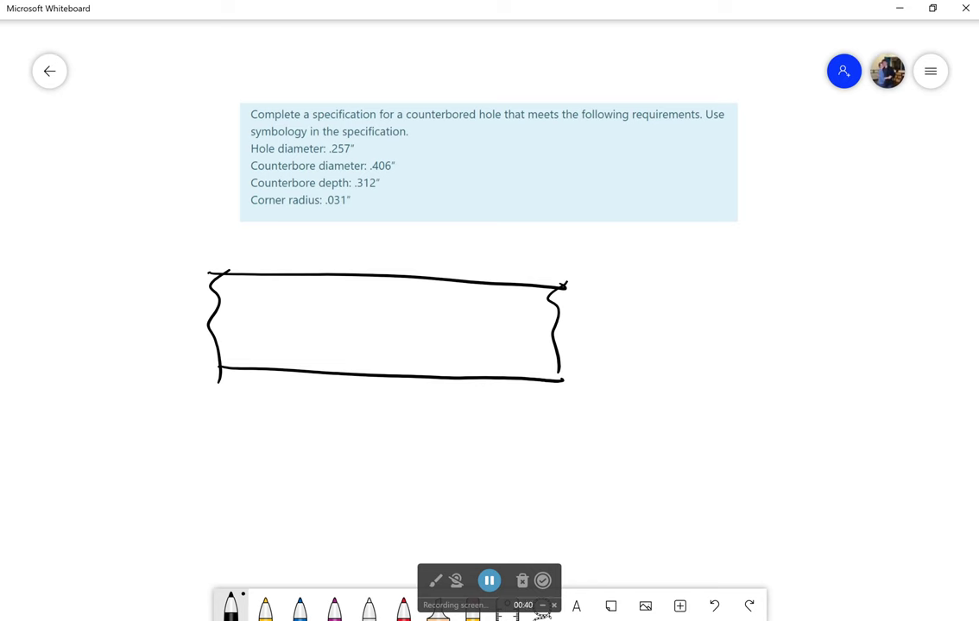
Draw thickened through-hole walls, trim their overshoot, and add a dashed centreline through the hole
drag(350, 275, 348, 388)
drag(392, 274, 388, 376)
drag(351, 278, 350, 375)
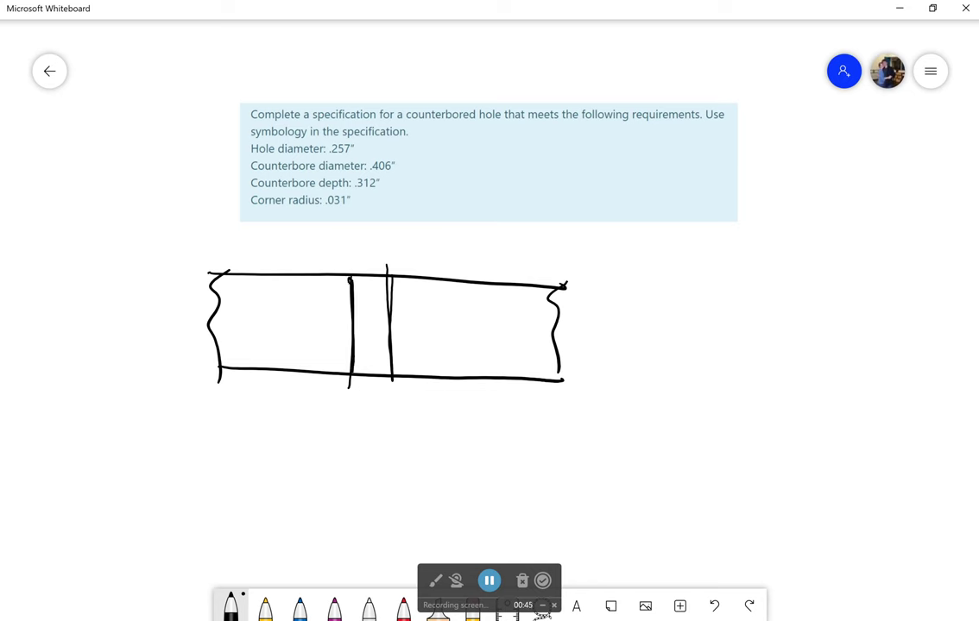
drag(392, 276, 392, 373)
drag(387, 257, 387, 267)
drag(368, 255, 375, 396)
drag(237, 295, 221, 308)
Hatch the left and right section areas with diagonal lines out to the breaks
mouse_move(279, 273)
mouse_down()
mouse_move(209, 340)
mouse_move(223, 355)
mouse_up()
drag(320, 277, 250, 354)
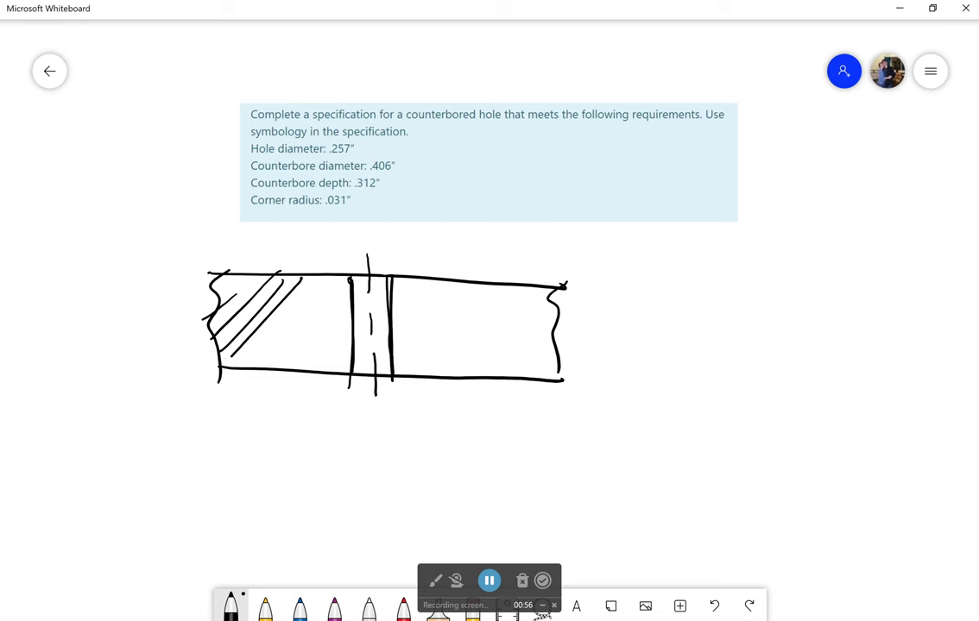
drag(210, 313, 203, 319)
drag(335, 290, 278, 359)
drag(340, 316, 300, 359)
drag(410, 291, 395, 343)
mouse_move(446, 284)
mouse_down()
mouse_move(397, 361)
mouse_move(414, 365)
mouse_up()
drag(485, 288, 452, 329)
drag(492, 300, 439, 371)
drag(526, 311, 457, 373)
mouse_move(535, 328)
mouse_down()
mouse_move(480, 373)
mouse_move(503, 373)
mouse_up()
drag(552, 362, 542, 375)
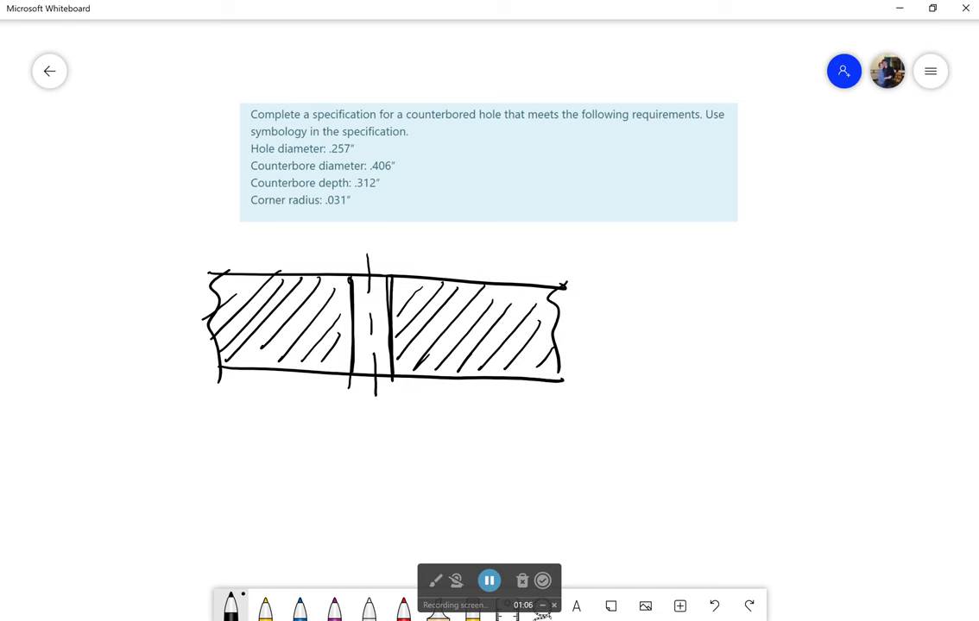
Draw the counterbore walls and floors at the hole top, clear its interior, and add two extension lines above
drag(331, 277, 331, 291)
drag(414, 278, 415, 292)
drag(396, 309, 414, 304)
mouse_move(350, 309)
mouse_down()
mouse_move(331, 308)
mouse_move(331, 298)
mouse_move(331, 308)
mouse_up()
drag(414, 286, 414, 308)
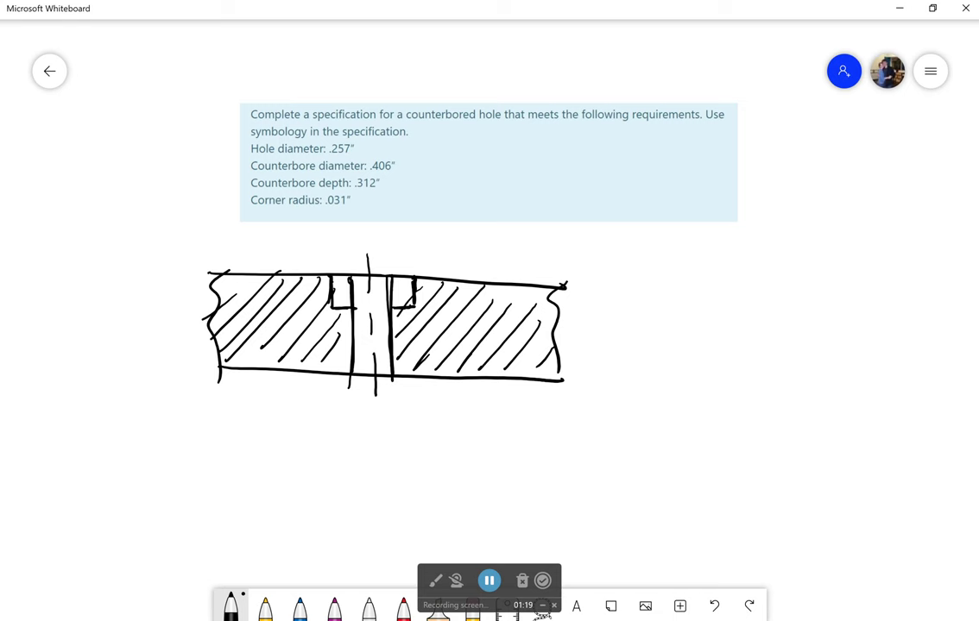
drag(352, 289, 414, 277)
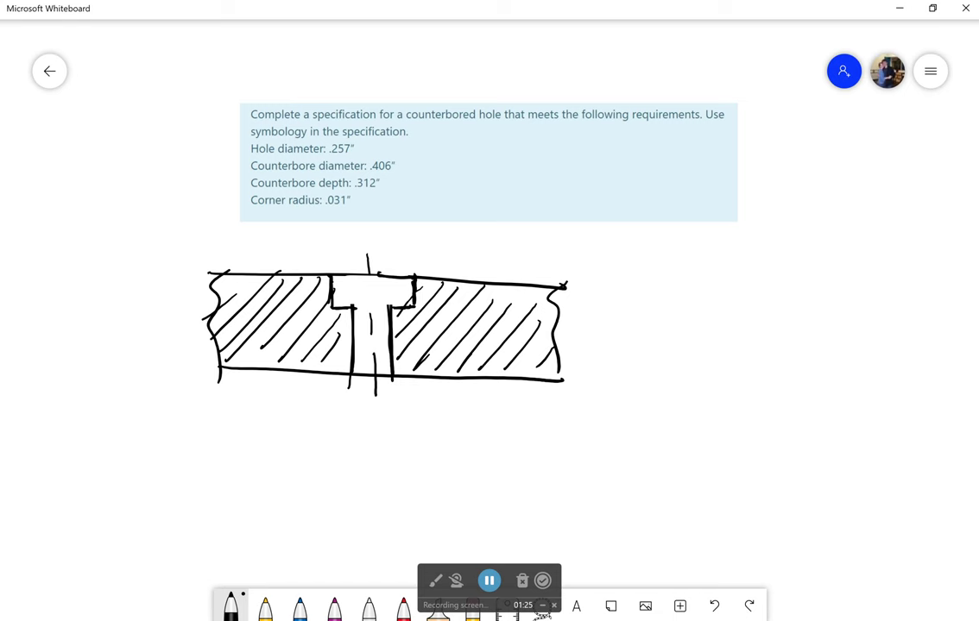
drag(331, 231, 331, 260)
drag(413, 231, 413, 256)
Write .406 above the counterbore and dimension the hole .257 with extension lines below
click(348, 231)
mouse_move(359, 220)
mouse_down()
mouse_move(365, 235)
mouse_move(372, 223)
mouse_move(384, 231)
mouse_up()
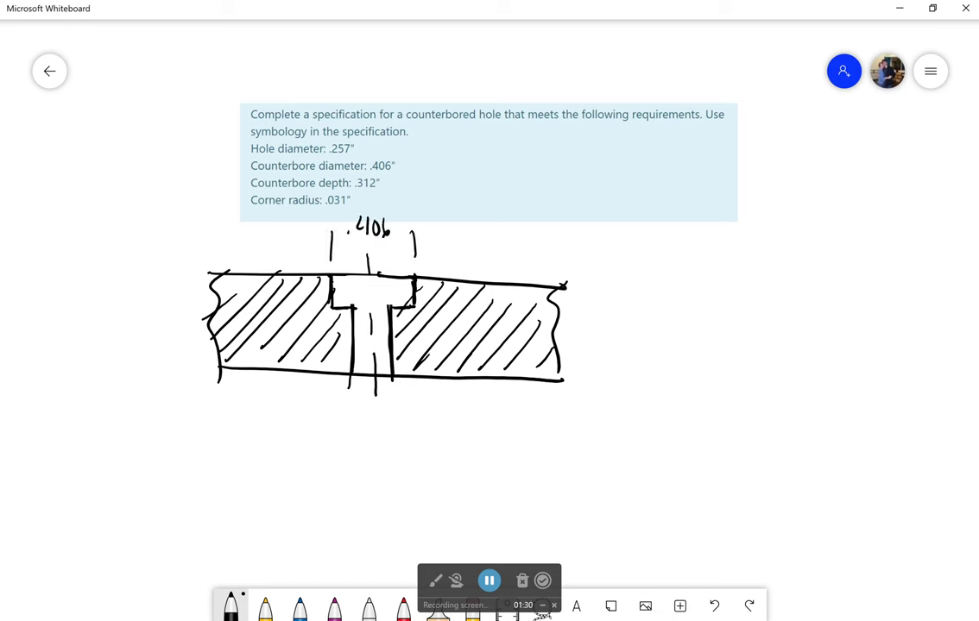
drag(352, 388, 353, 426)
mouse_move(397, 393)
mouse_down()
mouse_move(397, 428)
mouse_move(370, 437)
mouse_move(372, 447)
mouse_up()
click(354, 446)
mouse_move(385, 432)
mouse_down()
mouse_move(377, 446)
mouse_move(390, 448)
mouse_up()
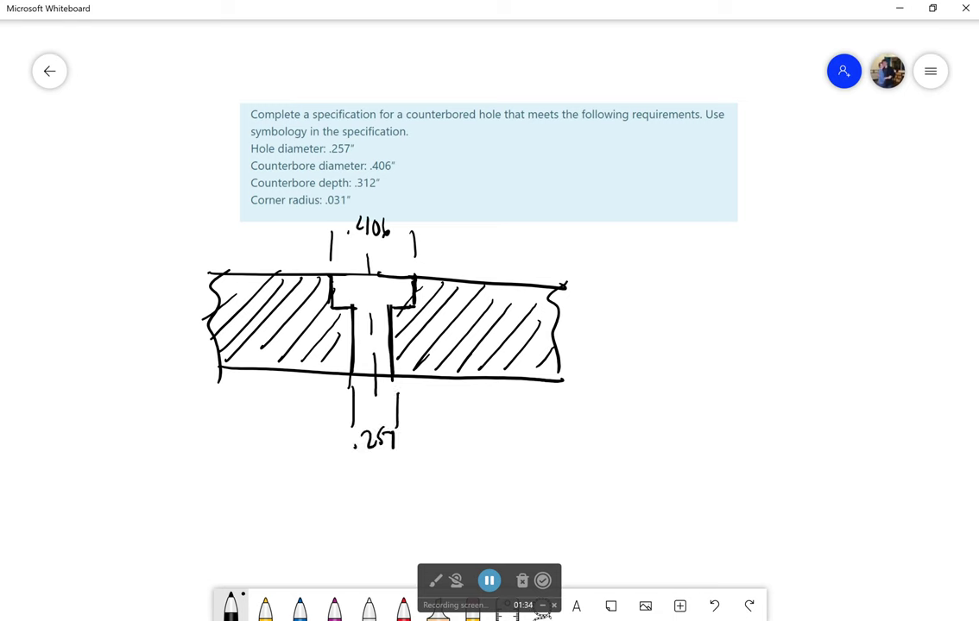
Draw the counterbore-depth extension lines and arrows beside the counterbore, erasing stray marks
drag(423, 309, 450, 308)
click(434, 257)
drag(437, 258, 437, 278)
drag(429, 300, 435, 308)
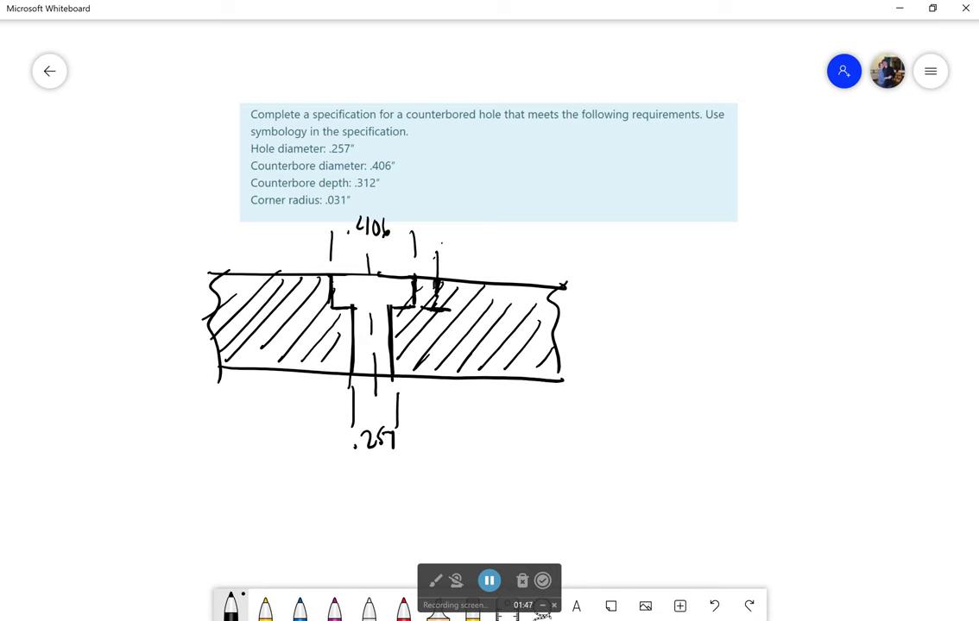
mouse_move(436, 251)
mouse_down()
mouse_move(433, 299)
mouse_move(445, 281)
mouse_move(462, 282)
mouse_up()
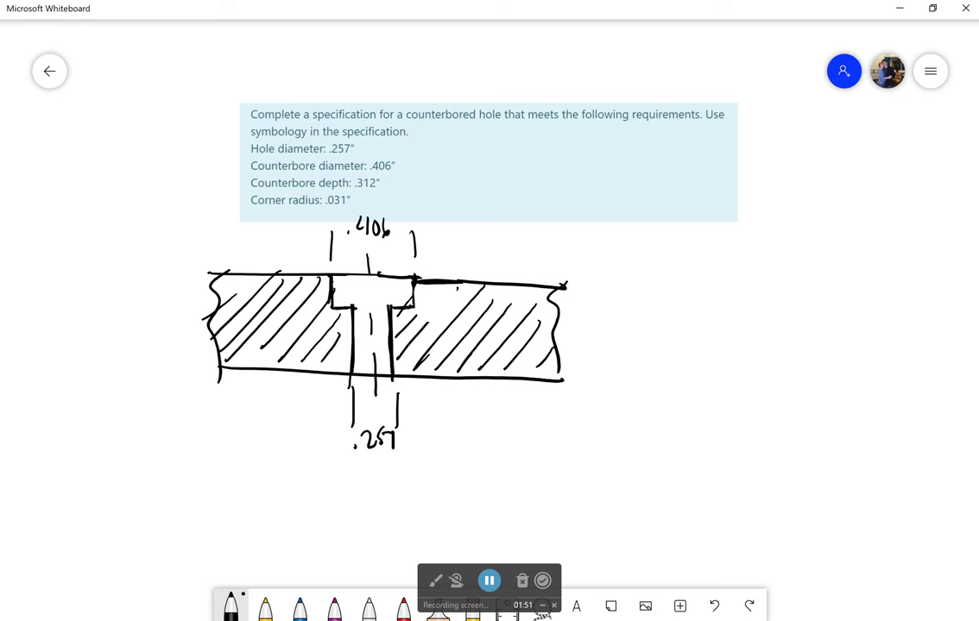
mouse_move(417, 308)
mouse_down()
mouse_move(457, 308)
mouse_move(437, 339)
mouse_move(443, 326)
mouse_up()
drag(440, 251, 440, 280)
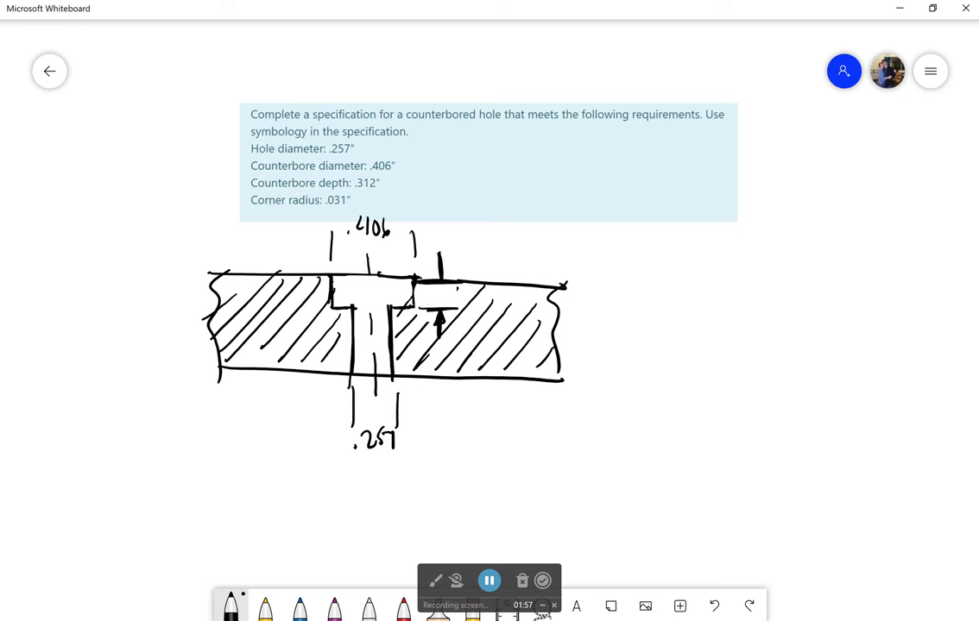
mouse_move(443, 263)
mouse_down()
mouse_move(418, 361)
mouse_move(442, 265)
mouse_move(446, 299)
mouse_up()
Write .312 between the depth arrows as the counterbore depth
click(434, 301)
mouse_move(456, 290)
mouse_down()
mouse_move(459, 304)
mouse_move(466, 295)
mouse_up()
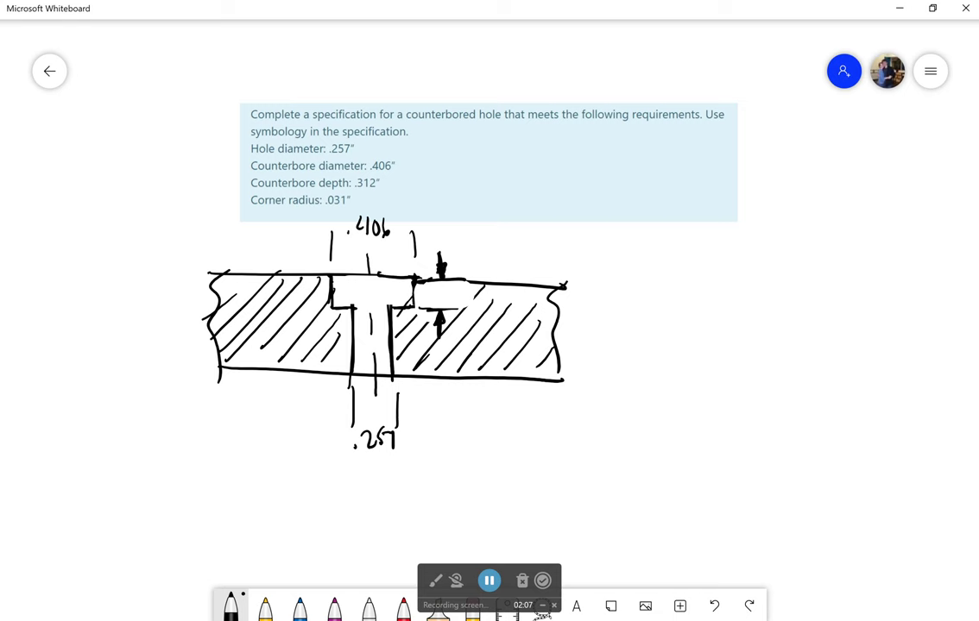
click(431, 301)
drag(438, 291, 451, 301)
drag(456, 291, 467, 299)
Arrow the corner-radius requirement, round the counterbore's lower-left corner with an R.031 leader, erasing the square corner
mouse_move(215, 239)
mouse_down()
mouse_move(256, 212)
mouse_move(254, 223)
mouse_up()
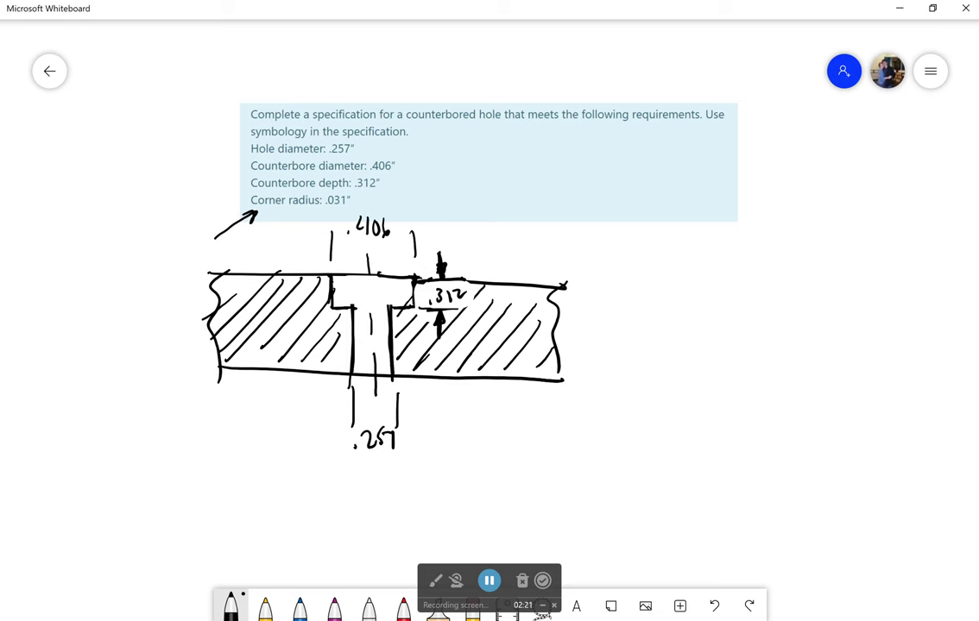
drag(333, 299, 341, 308)
mouse_move(344, 290)
mouse_down()
mouse_move(335, 302)
mouse_move(388, 292)
mouse_up()
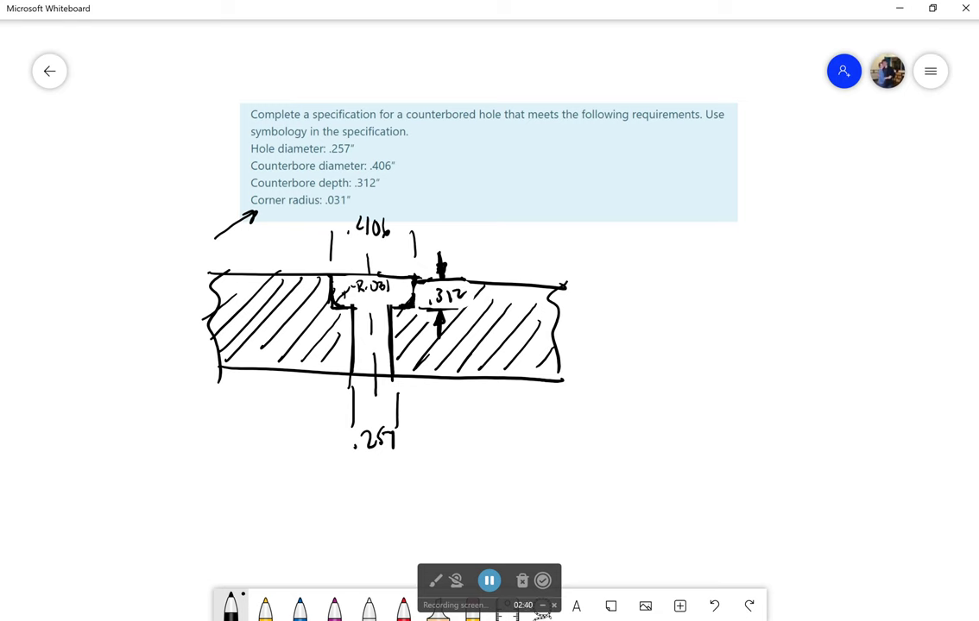
drag(332, 298, 351, 308)
Write the callout lines Ø.257 and counterbore Ø.406 to the right of the drawing
mouse_move(650, 246)
mouse_down()
mouse_move(637, 261)
mouse_move(658, 263)
mouse_move(649, 246)
mouse_move(631, 281)
mouse_up()
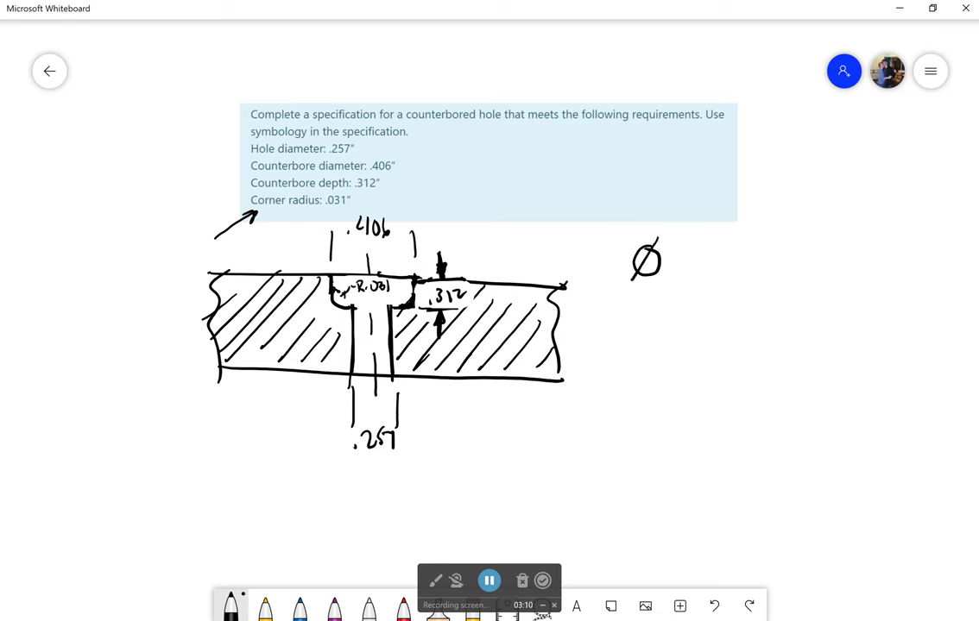
mouse_move(677, 254)
mouse_down()
mouse_move(680, 273)
mouse_move(693, 274)
mouse_move(698, 257)
mouse_move(697, 270)
mouse_move(726, 245)
mouse_move(722, 270)
mouse_up()
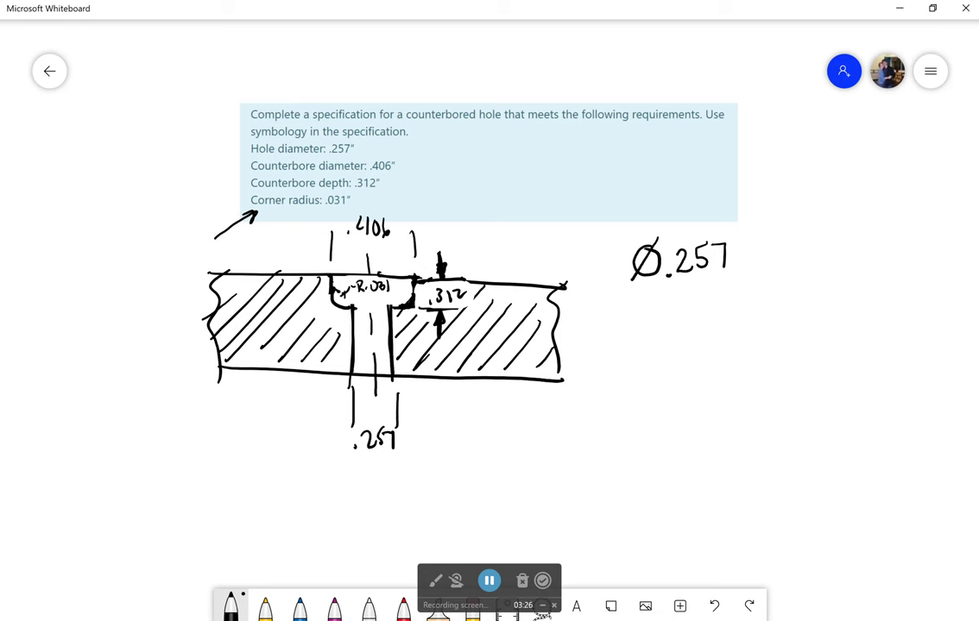
mouse_move(631, 293)
mouse_down()
mouse_move(632, 311)
mouse_move(660, 312)
mouse_up()
mouse_move(683, 293)
mouse_down()
mouse_move(673, 296)
mouse_move(680, 319)
mouse_move(683, 293)
mouse_move(666, 325)
mouse_up()
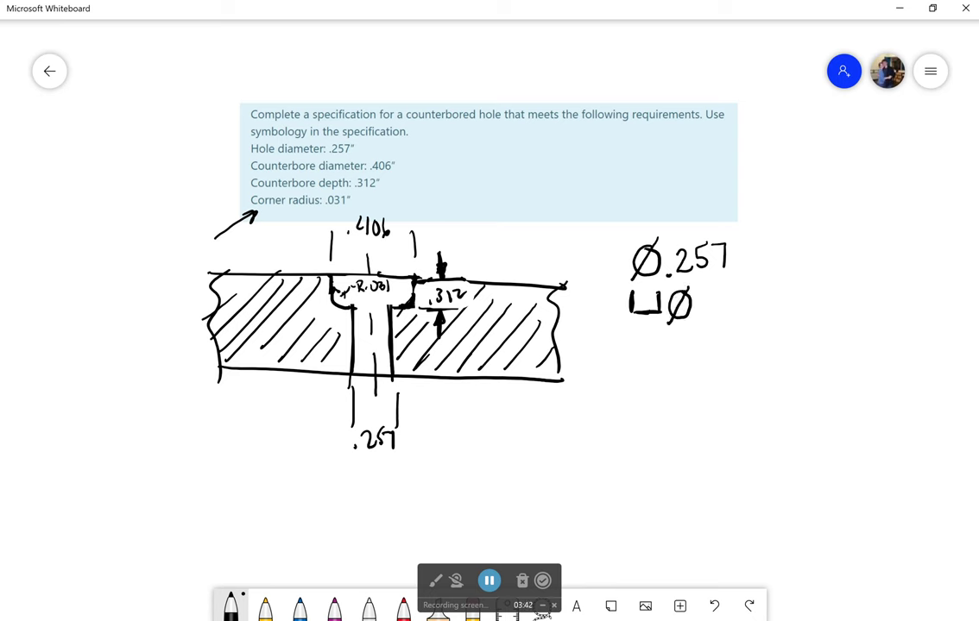
mouse_move(710, 290)
mouse_down()
mouse_move(716, 314)
mouse_move(733, 290)
mouse_move(742, 303)
mouse_up()
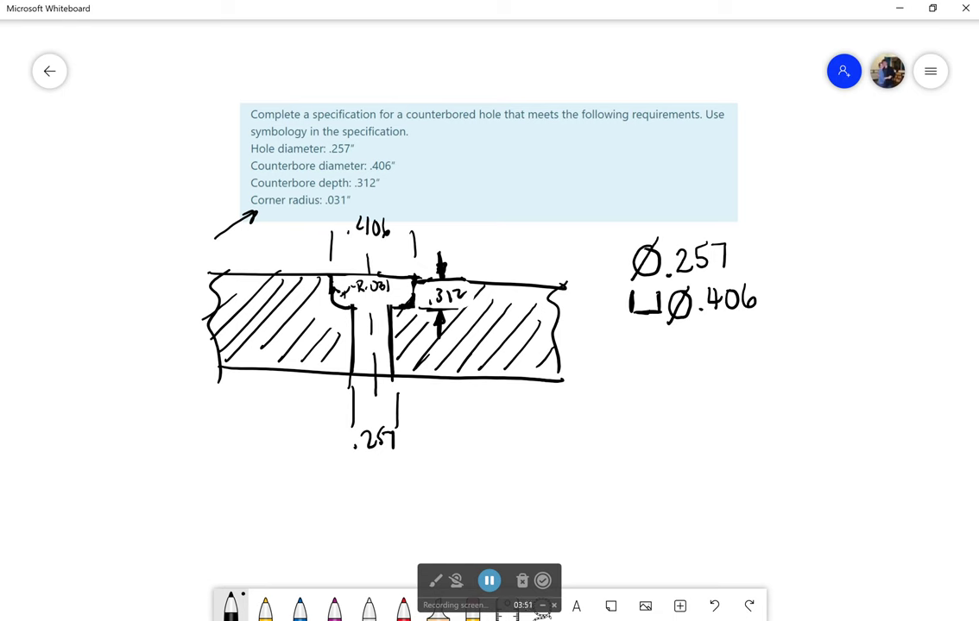
Add the depth symbol with .312, write R.031 below, and draw an arrow up at the callout
mouse_move(786, 293)
mouse_down()
mouse_move(788, 307)
mouse_move(797, 283)
mouse_move(788, 307)
mouse_move(795, 298)
mouse_move(785, 282)
mouse_up()
mouse_move(811, 292)
mouse_down()
mouse_move(811, 308)
mouse_move(832, 295)
mouse_move(833, 306)
mouse_move(851, 304)
mouse_up()
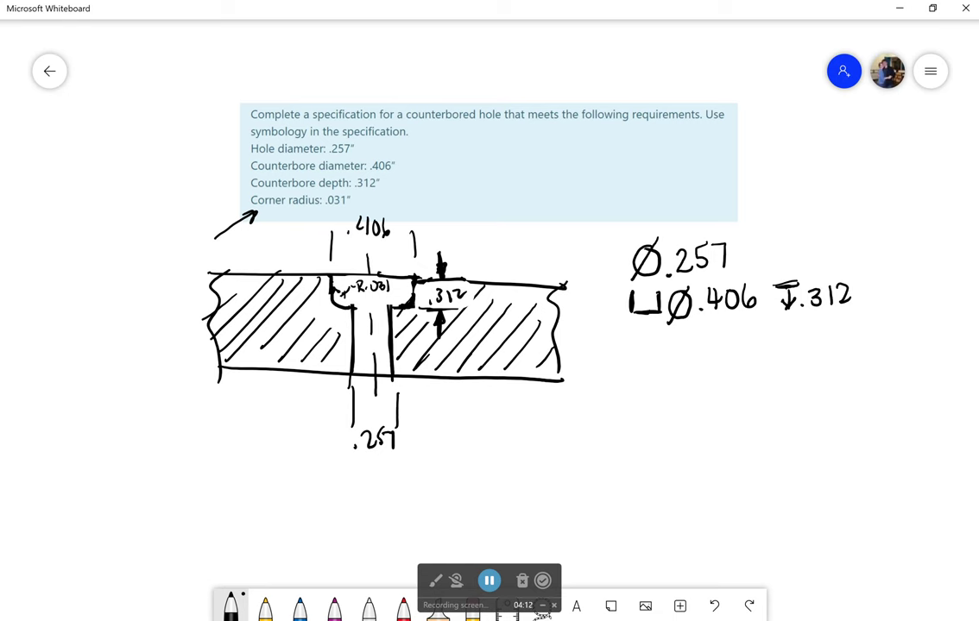
mouse_move(641, 331)
mouse_down()
mouse_move(639, 357)
mouse_move(642, 345)
mouse_move(656, 355)
mouse_up()
mouse_move(682, 331)
mouse_down()
mouse_move(697, 342)
mouse_move(689, 353)
mouse_move(708, 354)
mouse_up()
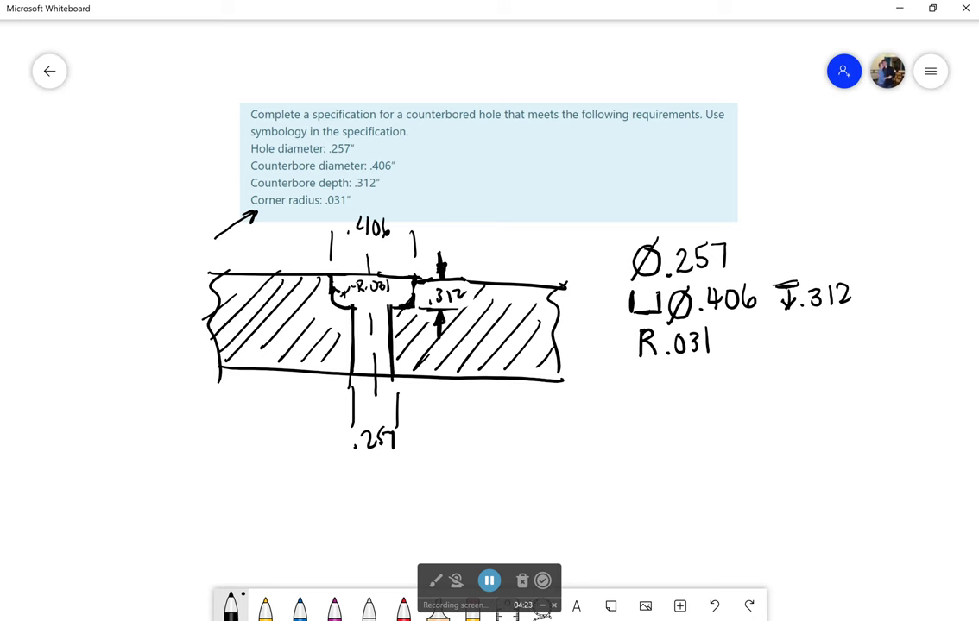
mouse_move(602, 440)
mouse_down()
mouse_move(642, 391)
mouse_move(643, 403)
mouse_up()
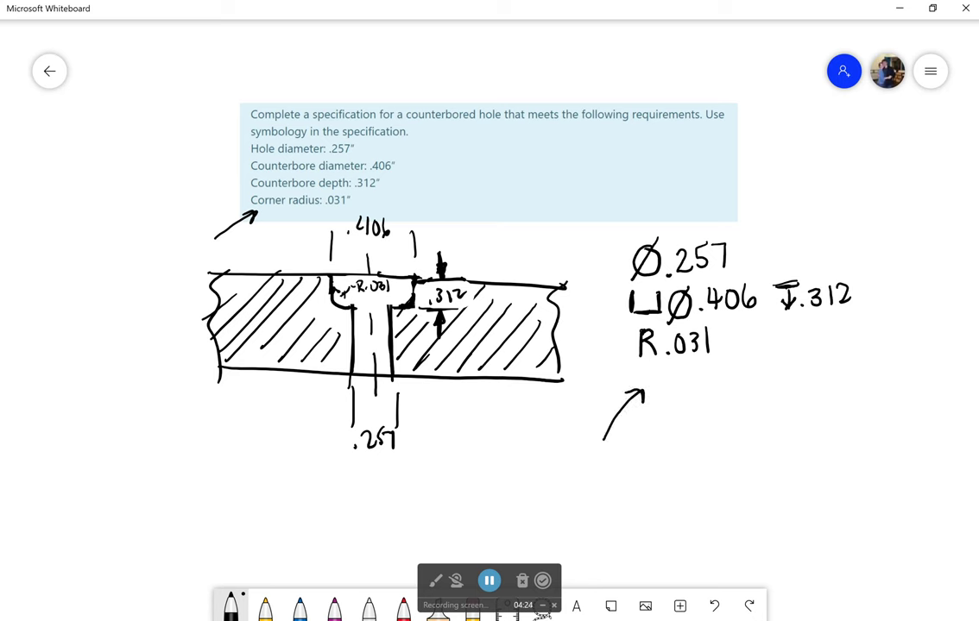